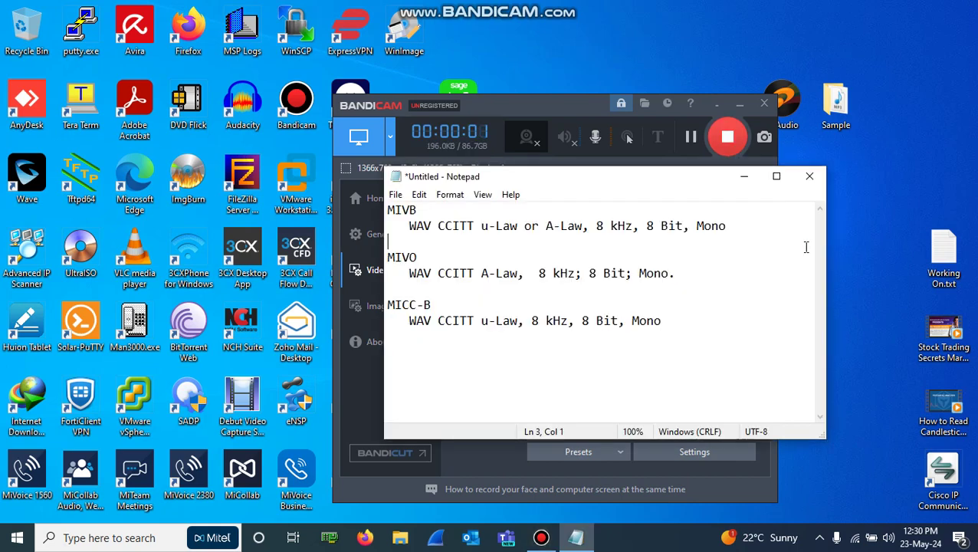
Review the noted WAV codec, sample rate, bit depth and channel requirements for MIVB, MIVO and MICC-B.
{"action": "left_click_drag", "start_coordinate": [680, 186], "coordinate": [642, 103]}
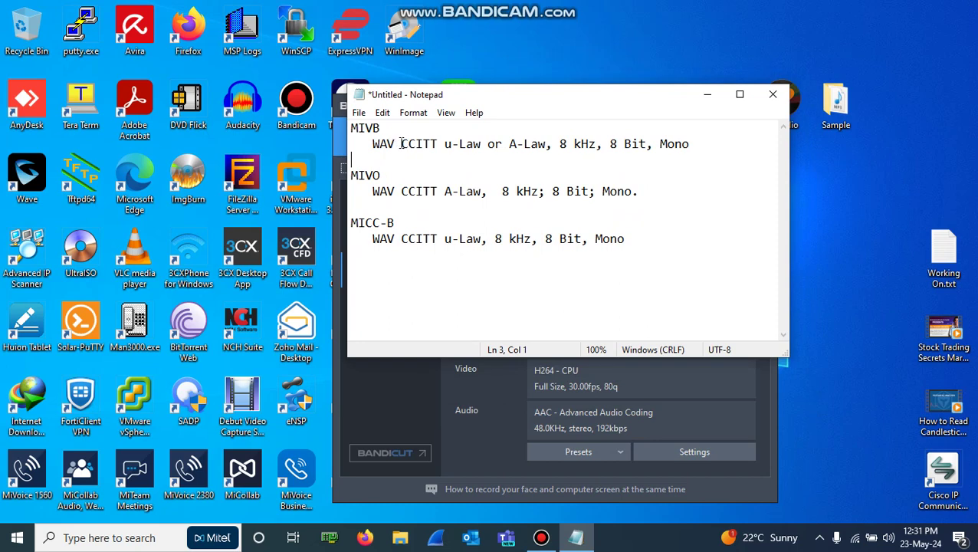
{"action": "left_click", "coordinate": [402, 144]}
{"action": "left_click_drag", "start_coordinate": [404, 145], "coordinate": [546, 145]}
{"action": "left_click", "coordinate": [417, 144]}
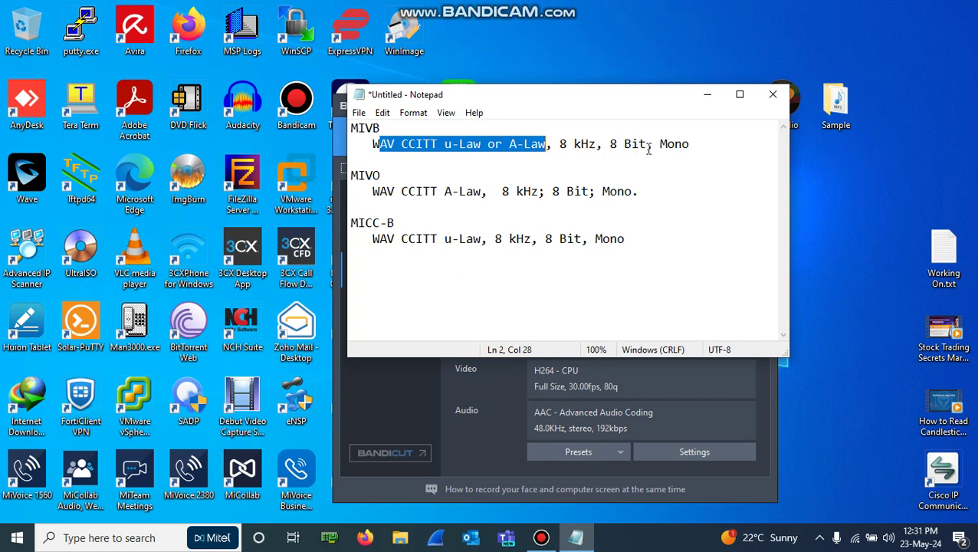
{"action": "left_click", "coordinate": [695, 146]}
{"action": "left_click_drag", "start_coordinate": [694, 146], "coordinate": [370, 141]}
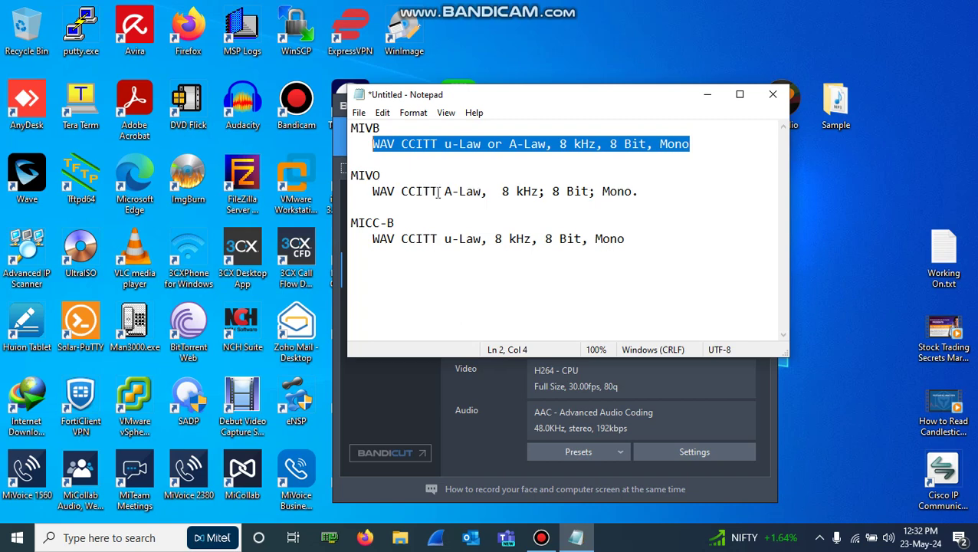
{"action": "left_click_drag", "start_coordinate": [482, 192], "coordinate": [374, 193]}
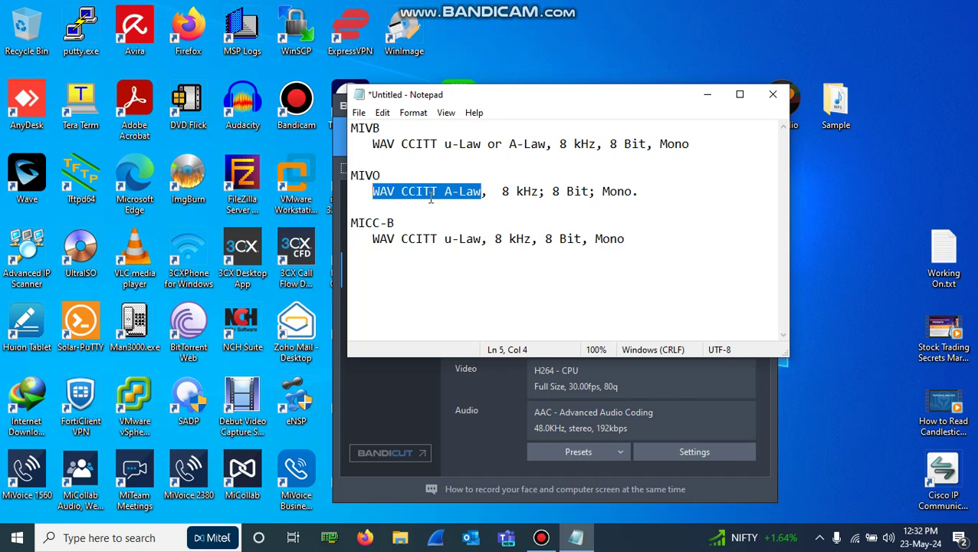
{"action": "left_click_drag", "start_coordinate": [373, 144], "coordinate": [546, 144]}
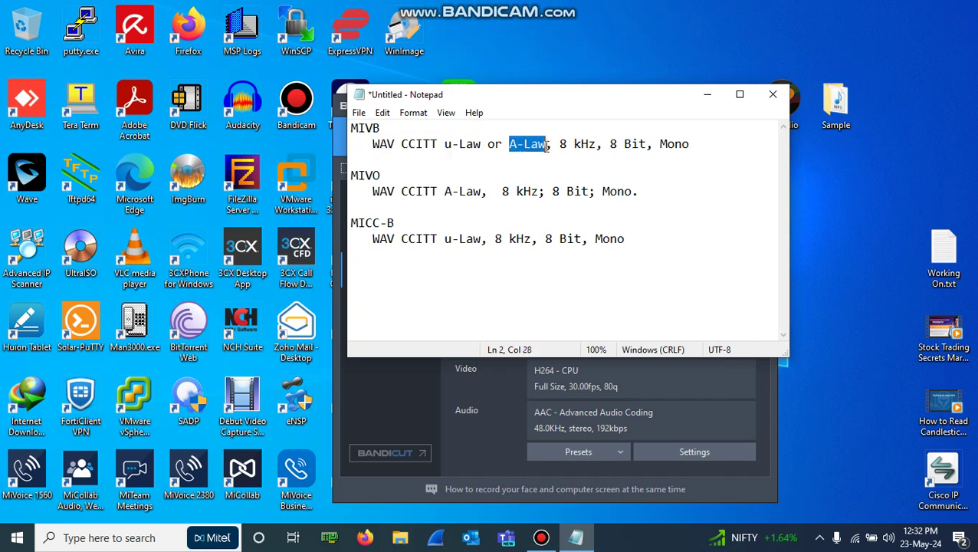
{"action": "left_click_drag", "start_coordinate": [372, 191], "coordinate": [636, 197]}
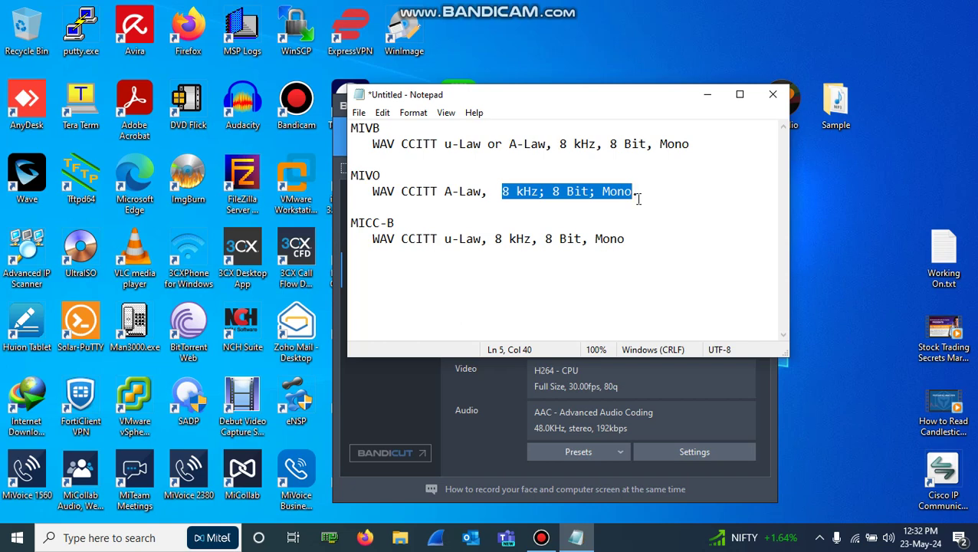
{"action": "left_click", "coordinate": [488, 239]}
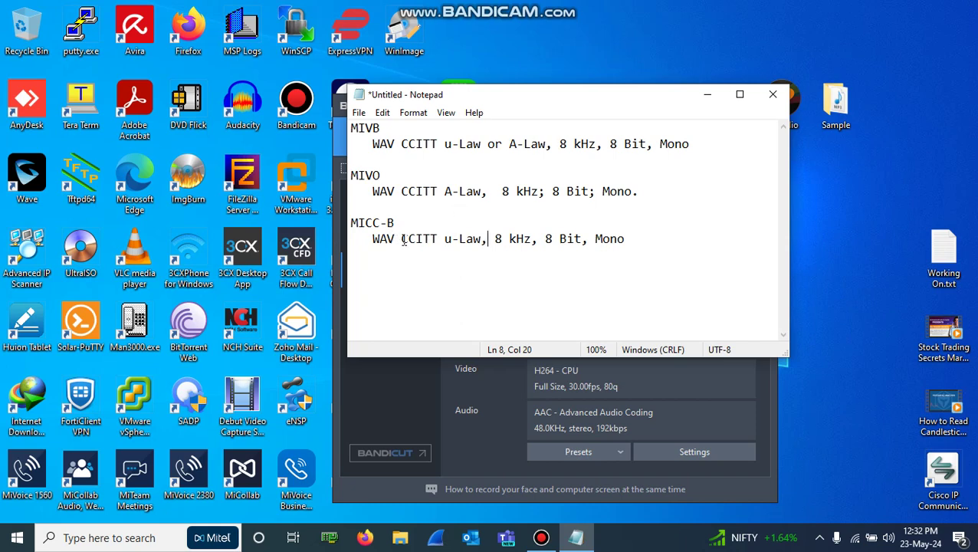
{"action": "left_click_drag", "start_coordinate": [402, 240], "coordinate": [633, 239]}
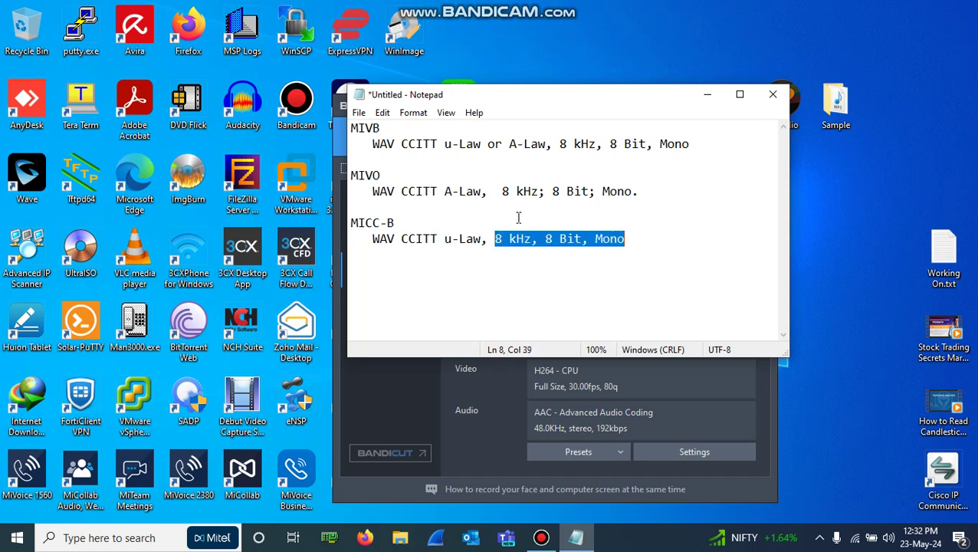
{"action": "left_click", "coordinate": [485, 215]}
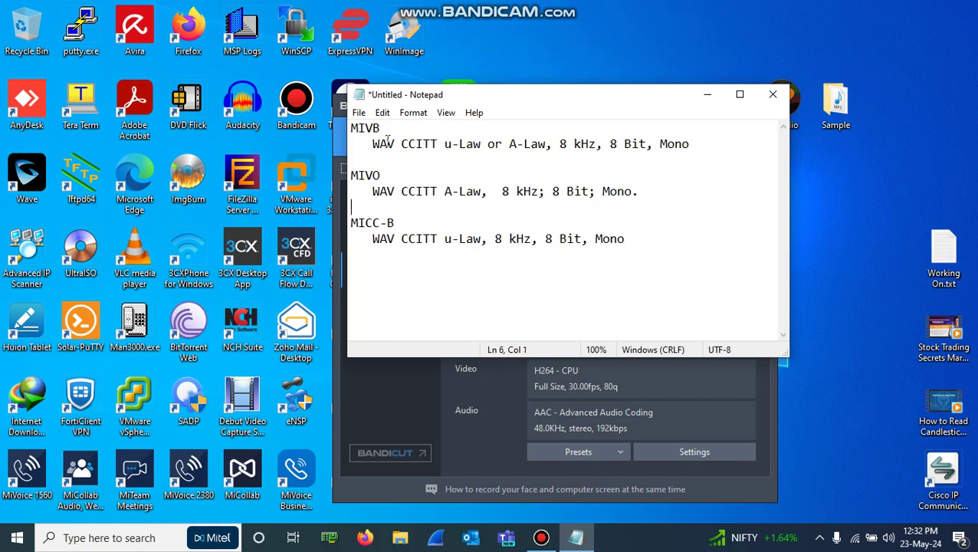
Compare the CCITT codec variants noted for MIVB, MIVO and MICC-B.
{"action": "left_click_drag", "start_coordinate": [401, 143], "coordinate": [539, 144]}
{"action": "left_click_drag", "start_coordinate": [401, 191], "coordinate": [491, 195]}
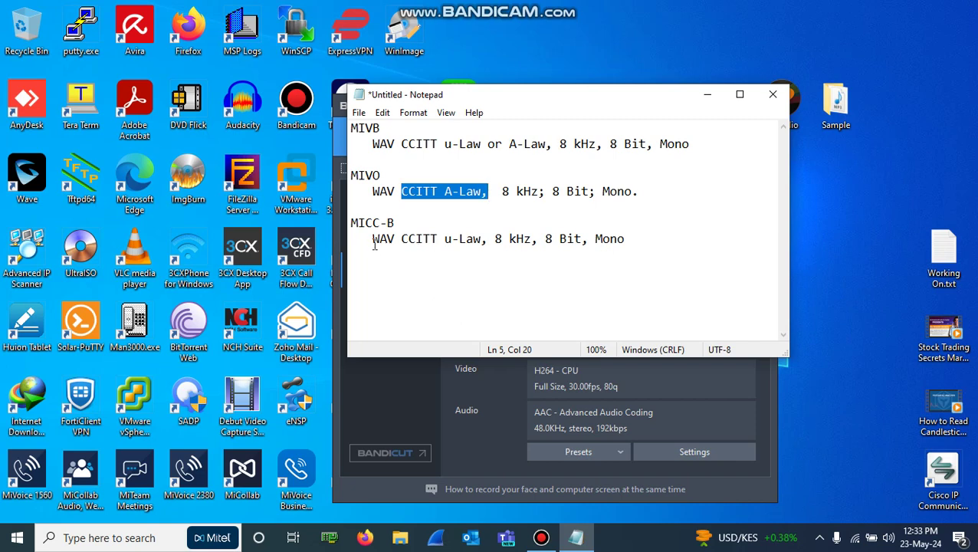
{"action": "left_click", "coordinate": [401, 238]}
{"action": "left_click_drag", "start_coordinate": [412, 238], "coordinate": [482, 238]}
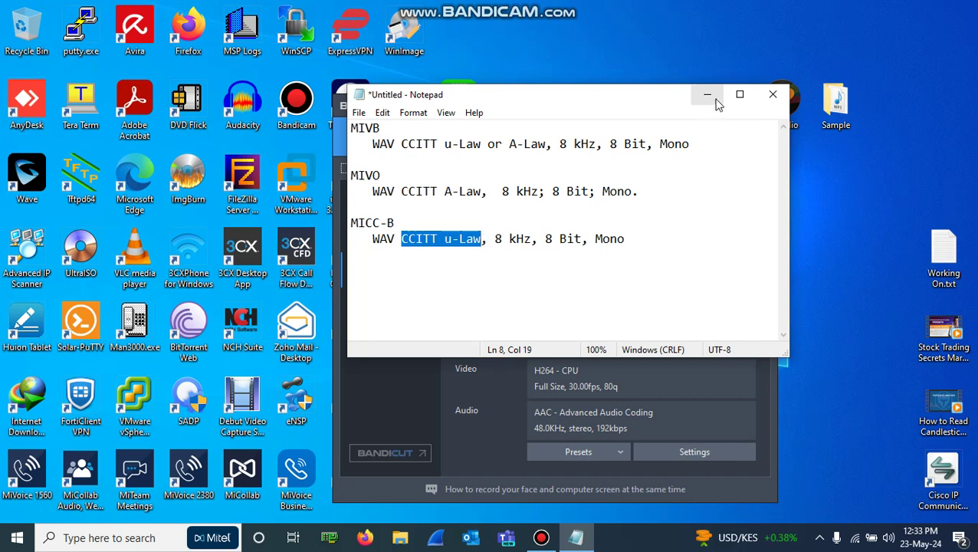
{"action": "left_click_drag", "start_coordinate": [644, 102], "coordinate": [636, 116]}
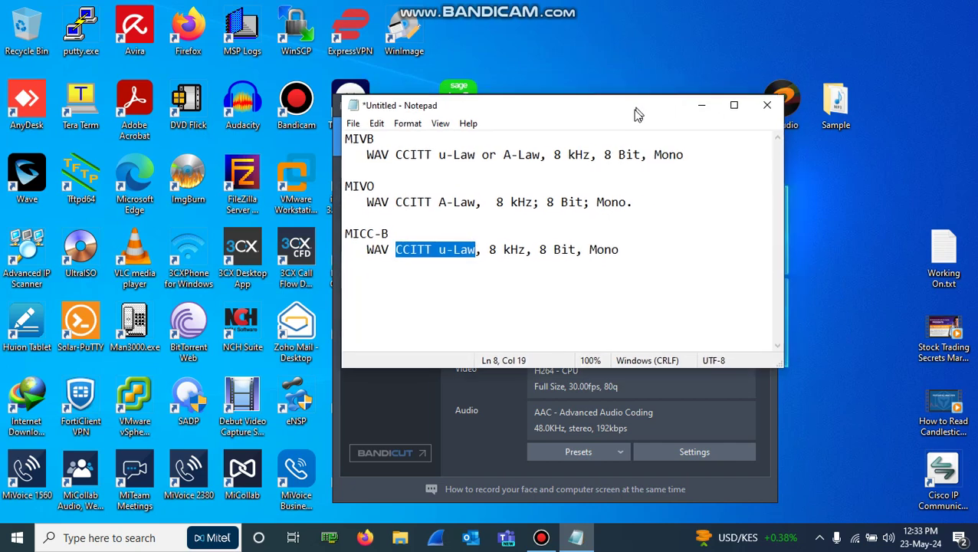
{"action": "left_click", "coordinate": [667, 43]}
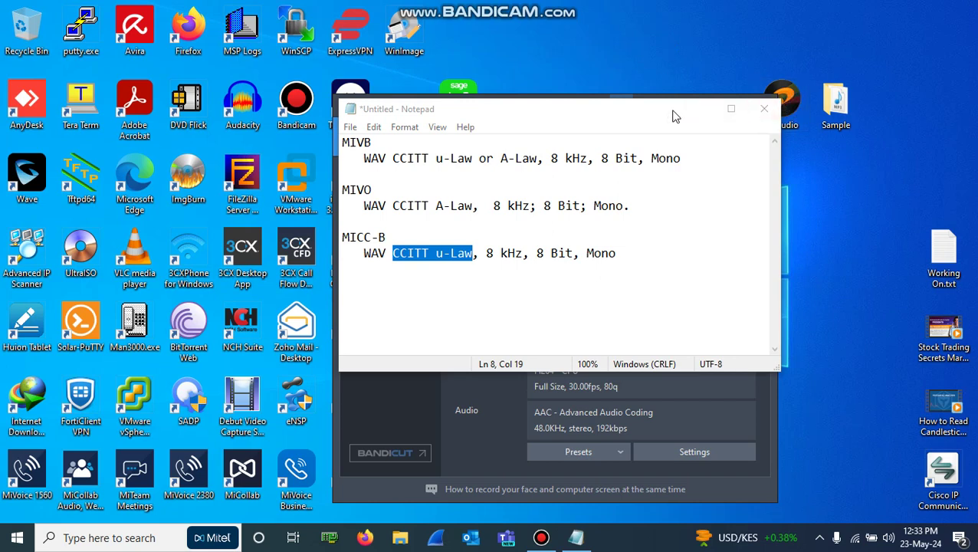
{"action": "left_click_drag", "start_coordinate": [645, 120], "coordinate": [635, 120]}
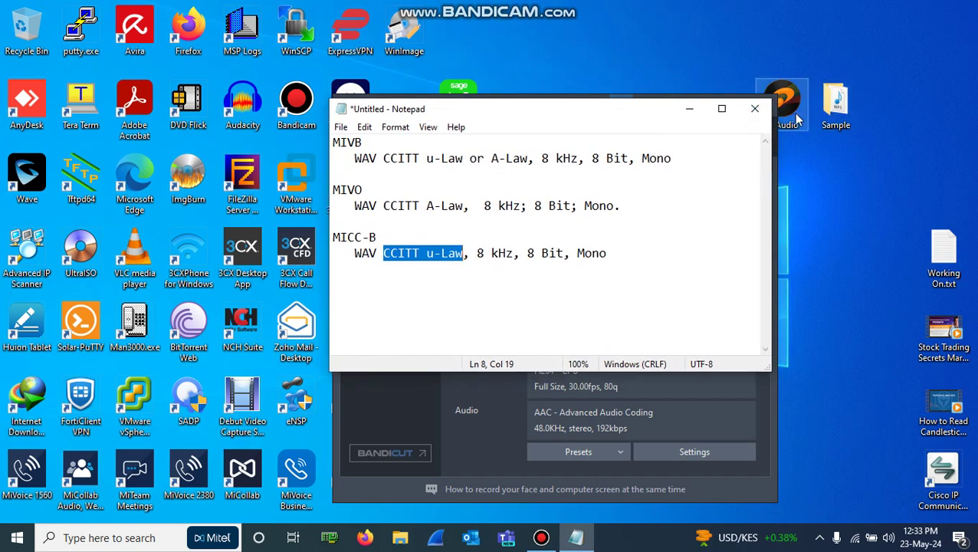
Open the Sample folder on the desktop and check the details of SampleMOH.mp3.
{"action": "left_click", "coordinate": [841, 112]}
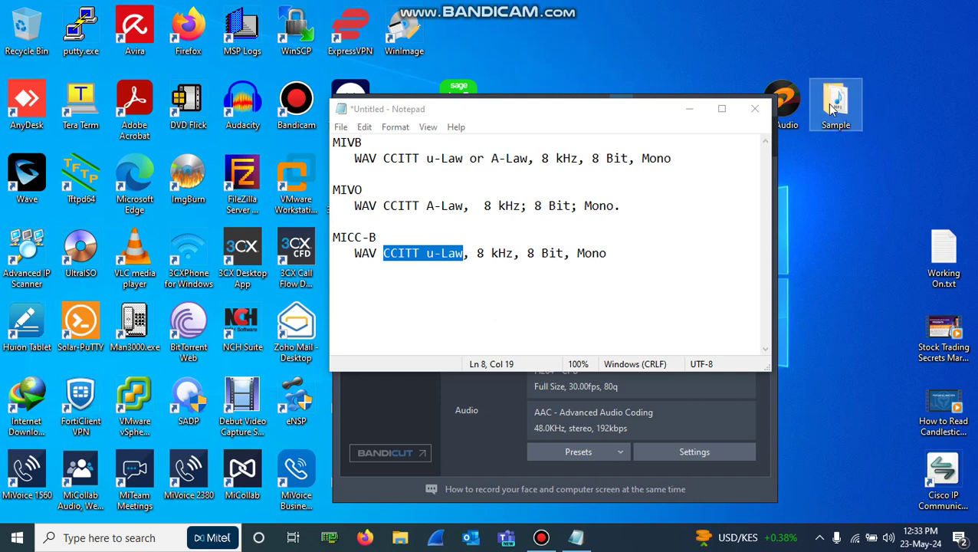
{"action": "double_click", "coordinate": [841, 105]}
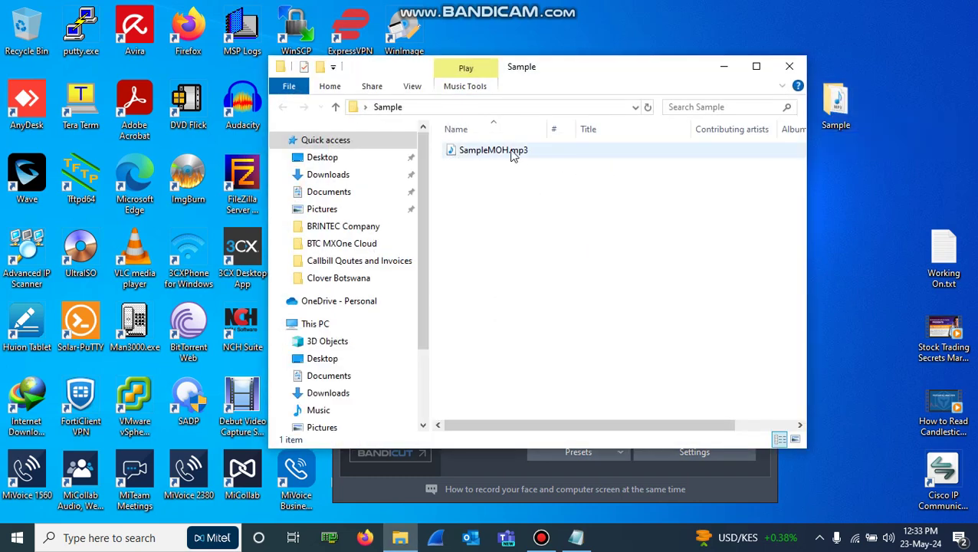
{"action": "mouse_move", "coordinate": [513, 154]}
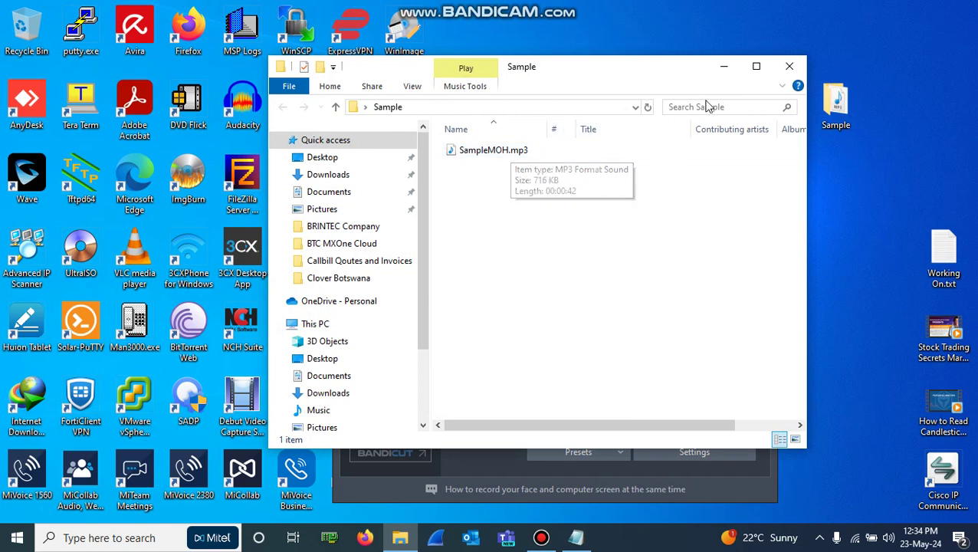
{"action": "left_click", "coordinate": [827, 176]}
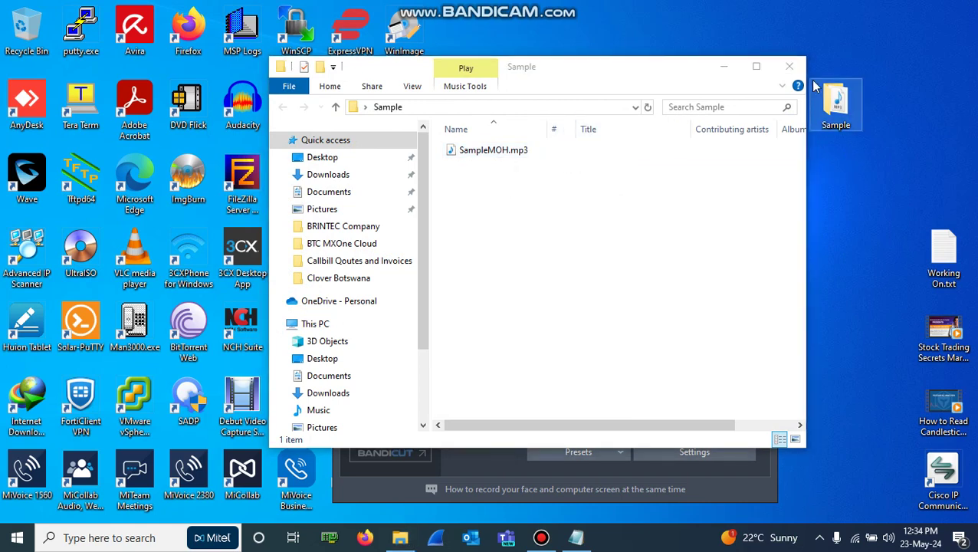
Launch jetAudio from the desktop and open its audio conversion window.
{"action": "left_click_drag", "start_coordinate": [651, 70], "coordinate": [625, 115]}
{"action": "left_click", "coordinate": [789, 112]}
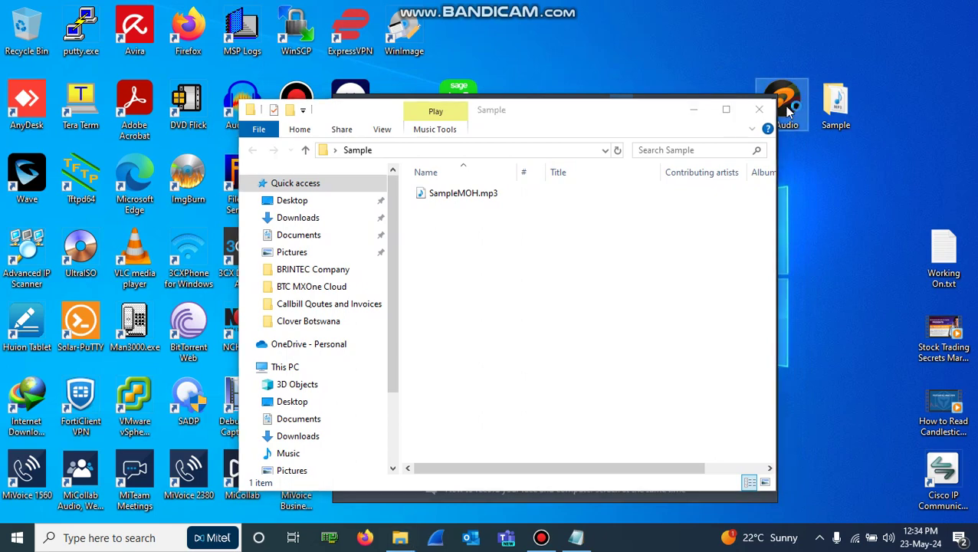
{"action": "double_click", "coordinate": [790, 111]}
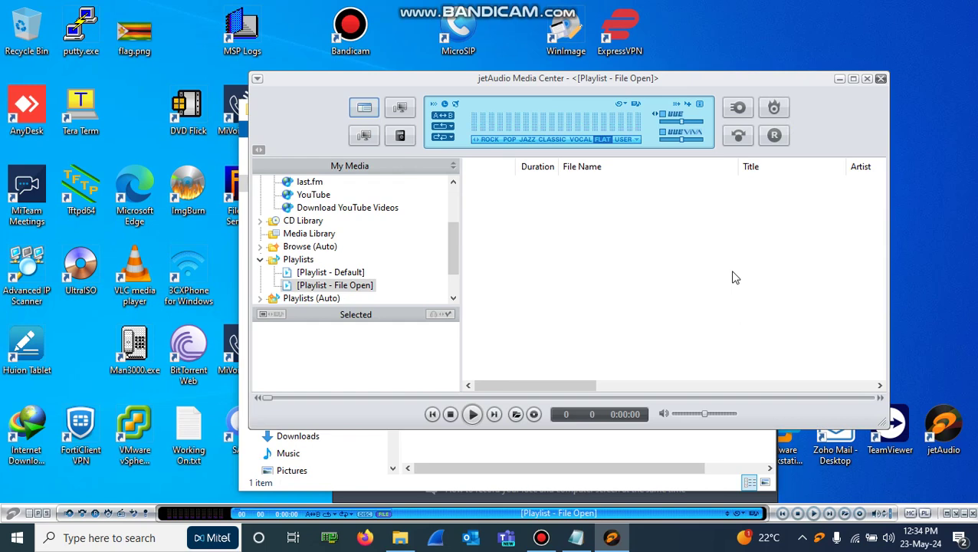
{"action": "left_click", "coordinate": [738, 136]}
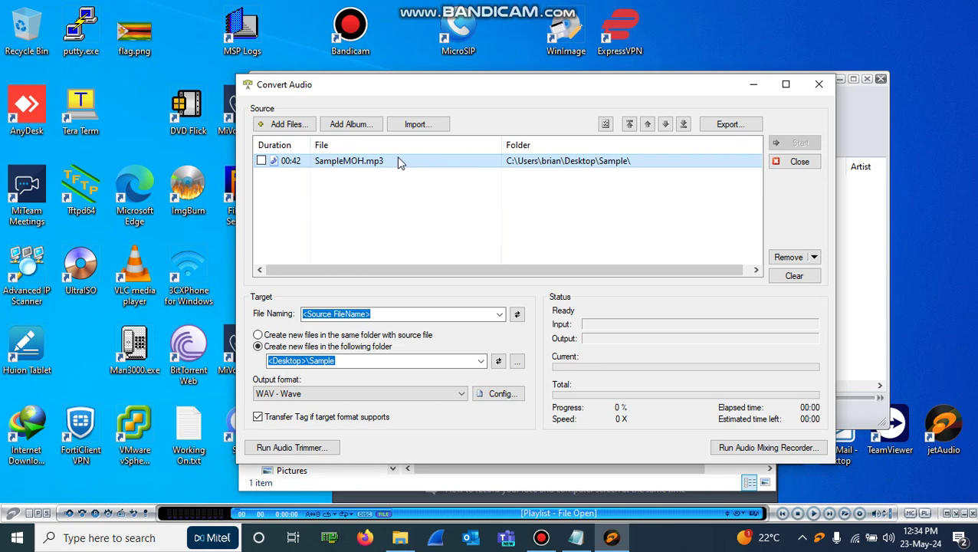
Remove the old entry from the conversion source list and add SampleMOH.mp3 from the Sample folder.
{"action": "left_click", "coordinate": [788, 257]}
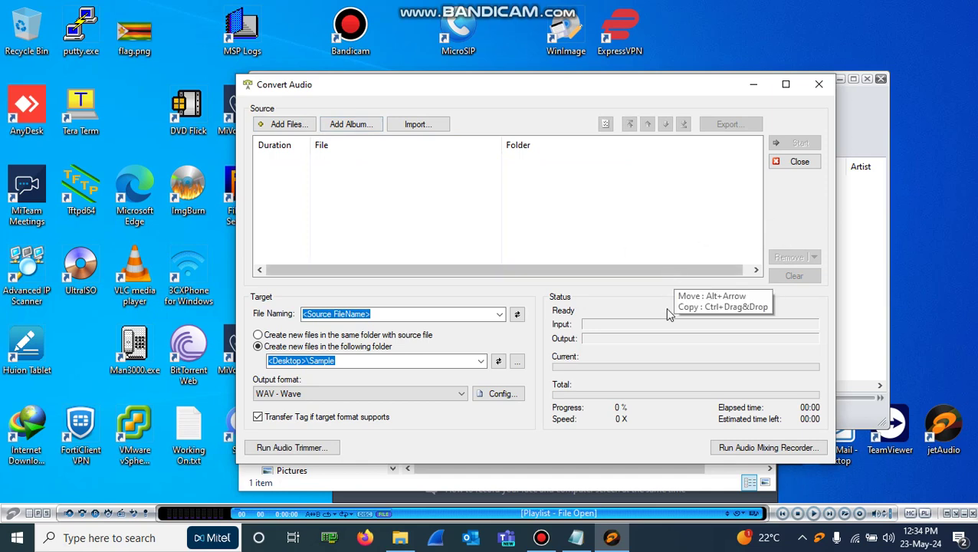
{"action": "left_click", "coordinate": [359, 485]}
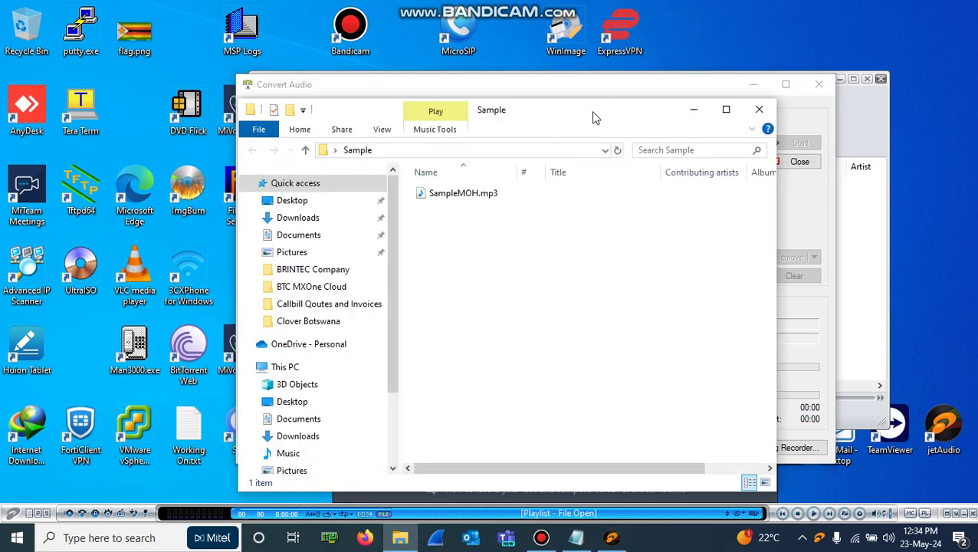
{"action": "mouse_move", "coordinate": [592, 116]}
{"action": "left_mouse_down"}
{"action": "mouse_move", "coordinate": [332, 170]}
{"action": "mouse_move", "coordinate": [339, 121]}
{"action": "left_mouse_up"}
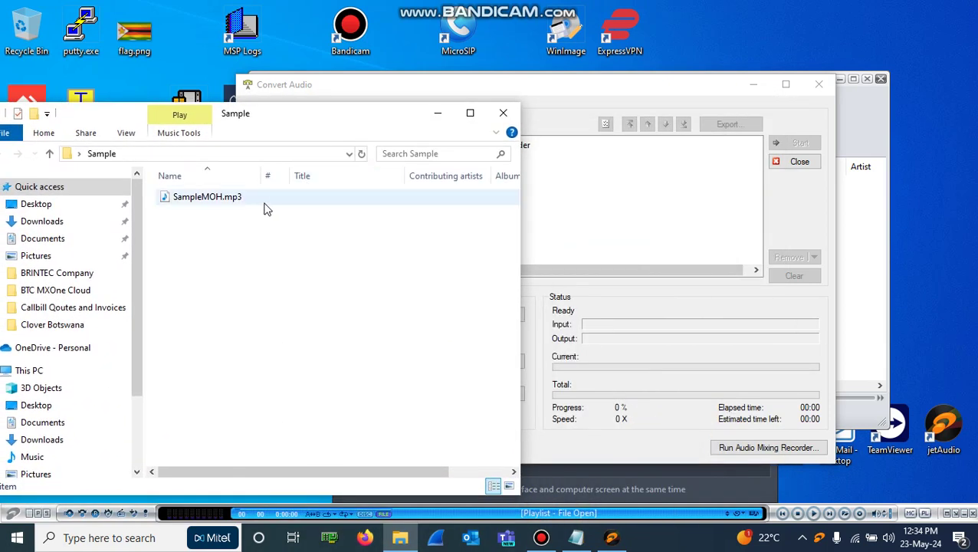
{"action": "left_click_drag", "start_coordinate": [224, 197], "coordinate": [648, 209]}
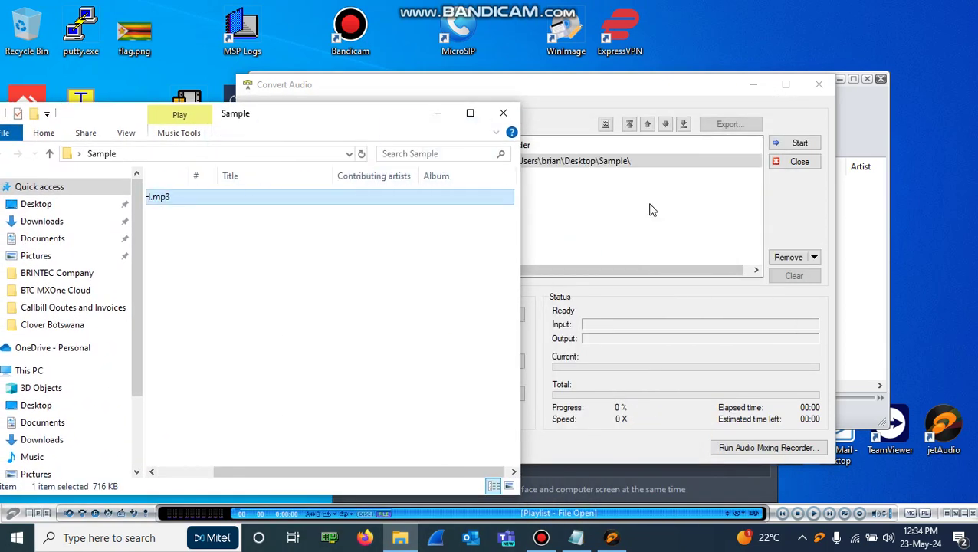
{"action": "left_click", "coordinate": [617, 88]}
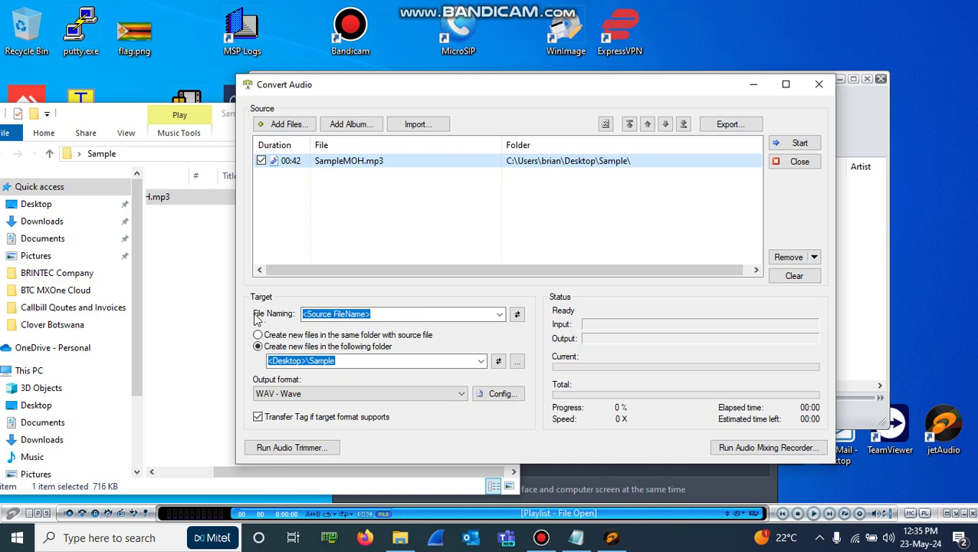
Review the file naming and destination folder settings for the converted audio.
{"action": "left_click", "coordinate": [323, 314]}
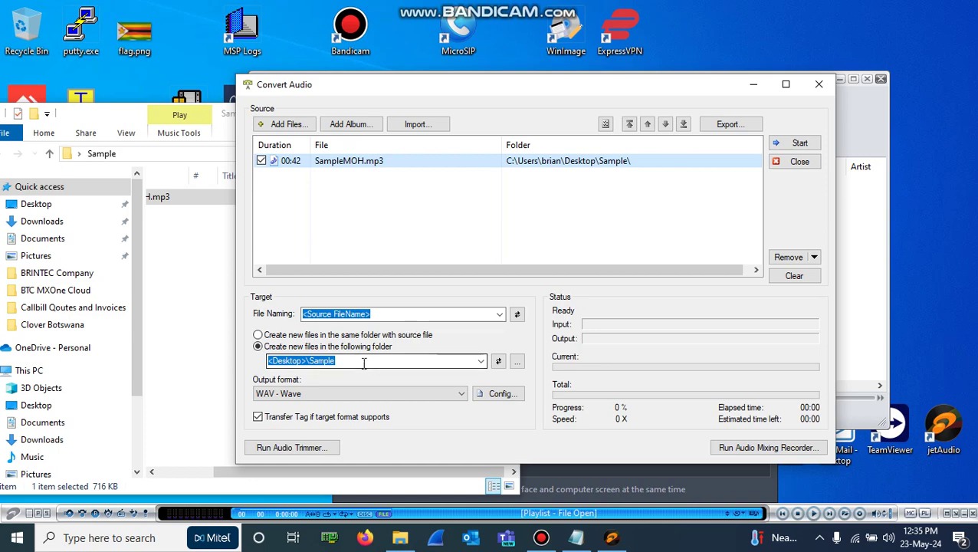
{"action": "left_click", "coordinate": [337, 361]}
{"action": "triple_click", "coordinate": [327, 357]}
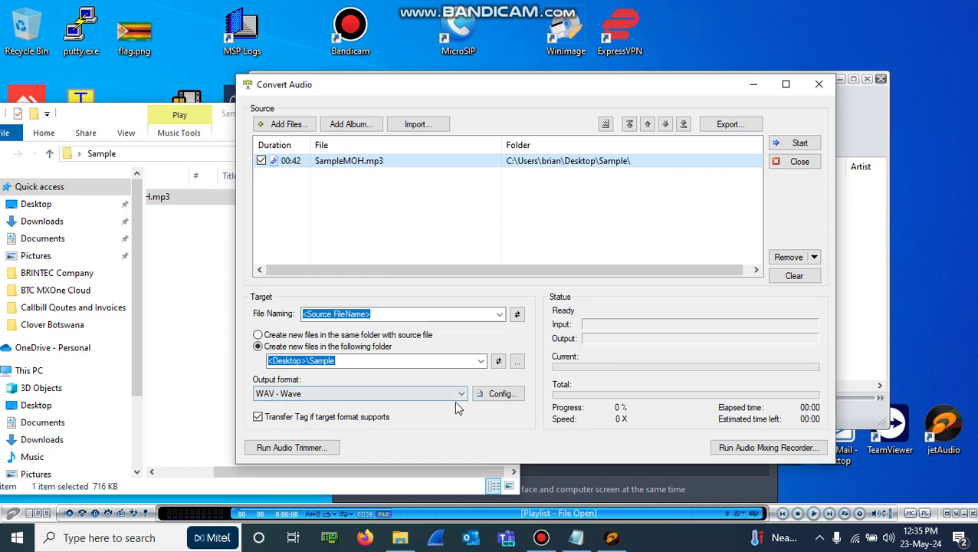
Open the WAV output configuration and check it against the MIVO format requirement in the Notepad notes.
{"action": "left_click", "coordinate": [500, 395]}
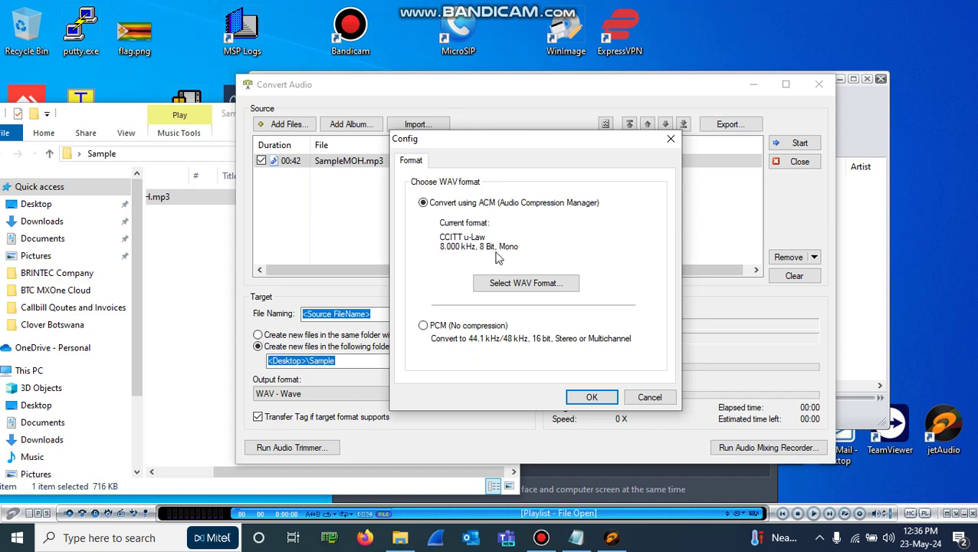
{"action": "left_click", "coordinate": [576, 539]}
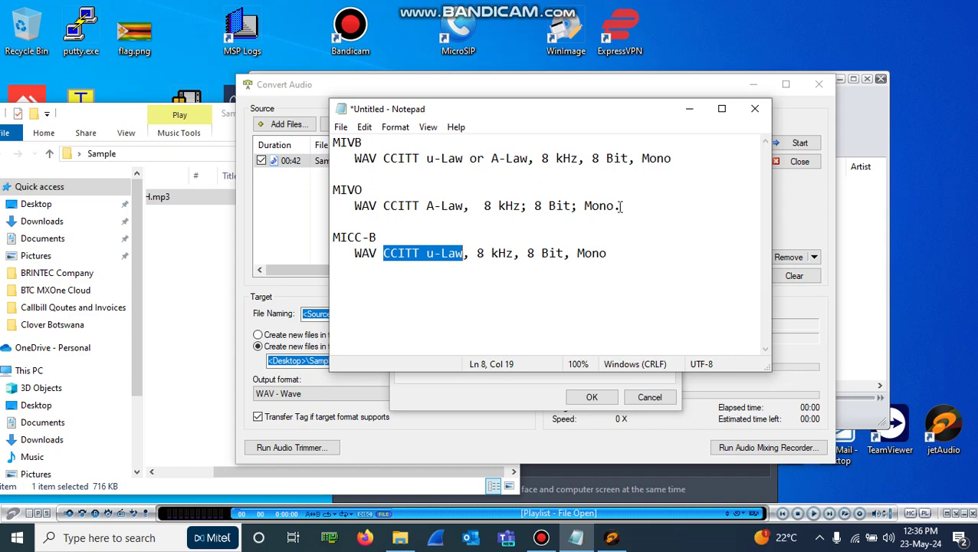
{"action": "left_click_drag", "start_coordinate": [615, 207], "coordinate": [353, 206]}
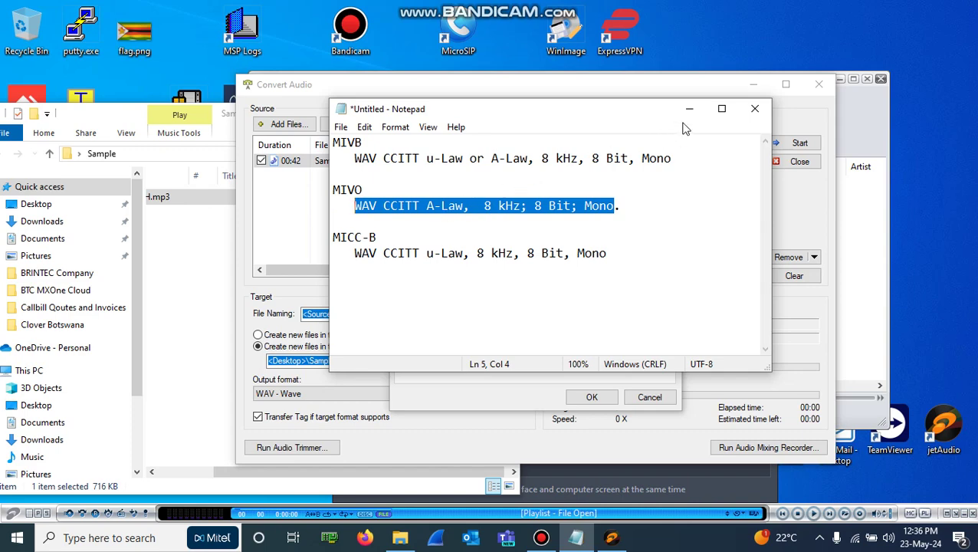
{"action": "left_click_drag", "start_coordinate": [653, 115], "coordinate": [648, 289]}
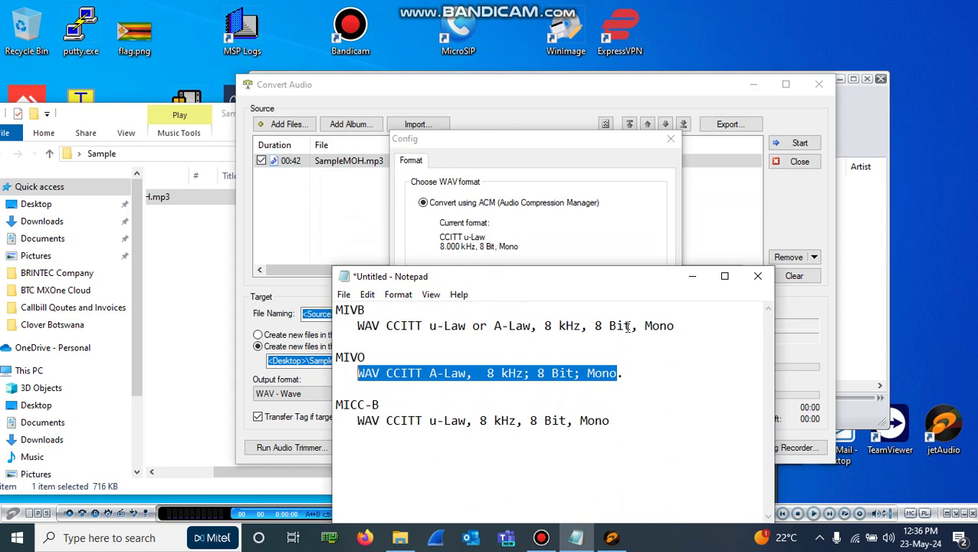
{"action": "left_click", "coordinate": [614, 240]}
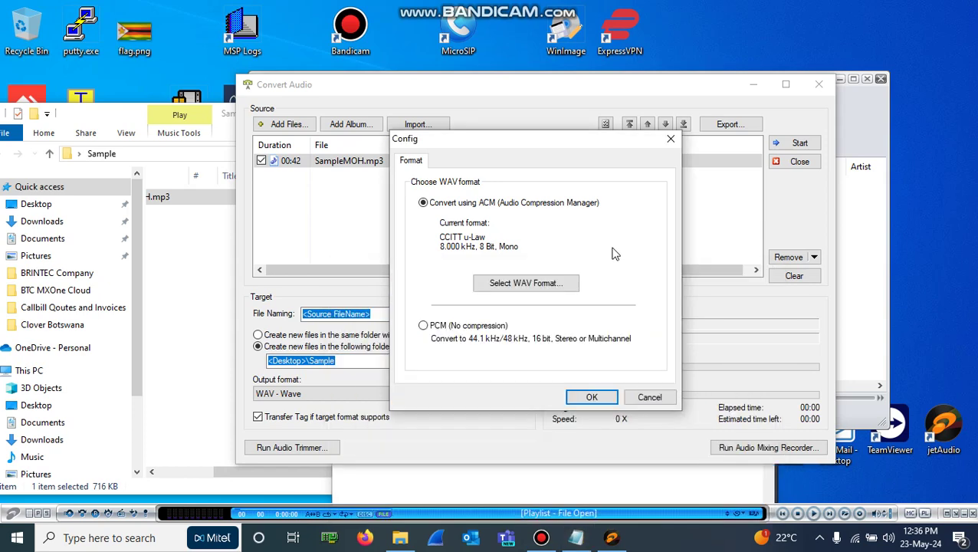
Set the WAV output format to CCITT u-Law with 8.000 kHz, 8 Bit, Mono attributes and apply the configuration.
{"action": "left_click", "coordinate": [506, 283]}
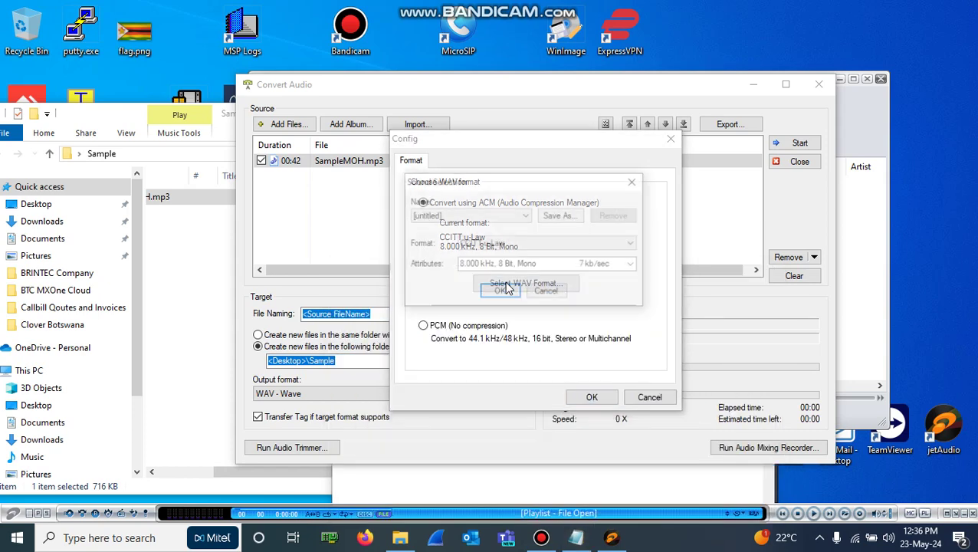
{"action": "left_click", "coordinate": [501, 243]}
{"action": "left_click", "coordinate": [491, 256]}
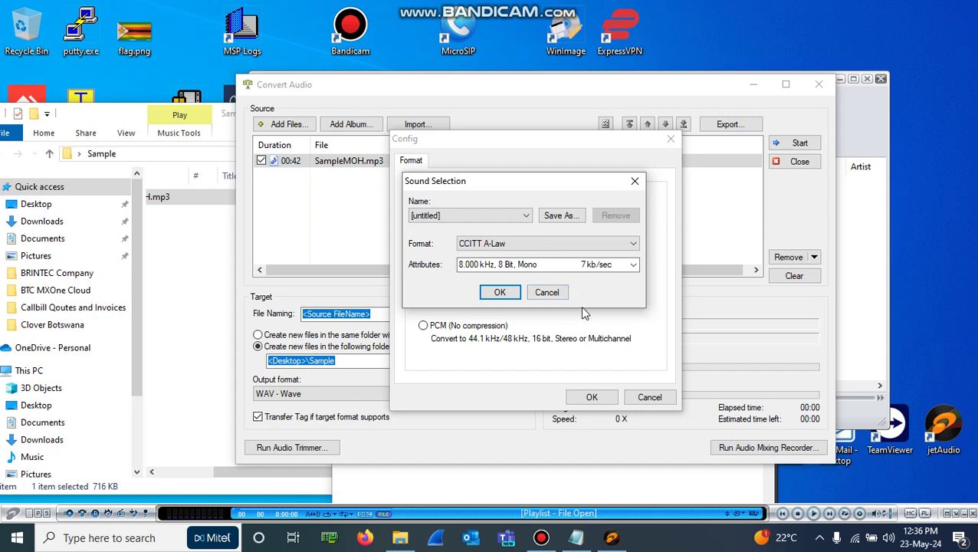
{"action": "left_click", "coordinate": [597, 242]}
{"action": "left_click", "coordinate": [533, 266]}
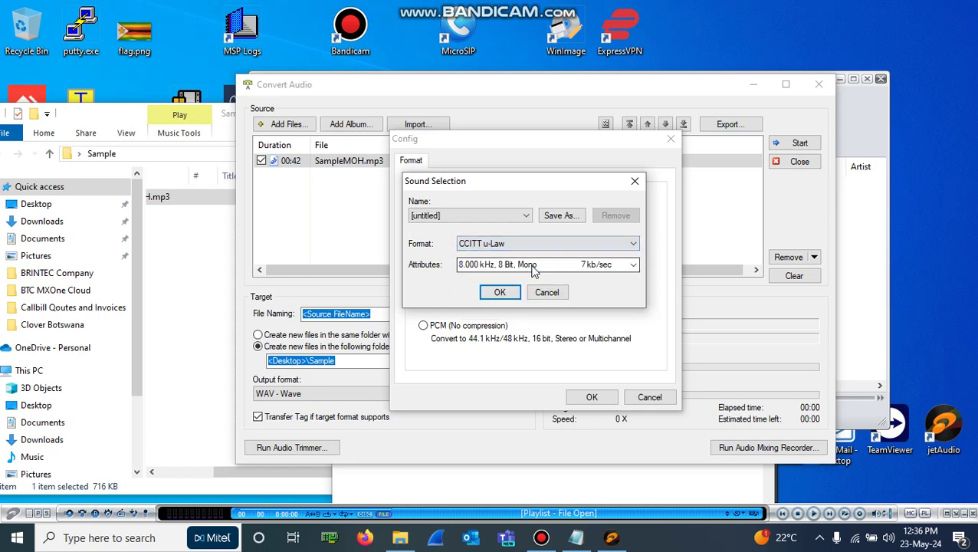
{"action": "left_click", "coordinate": [500, 293]}
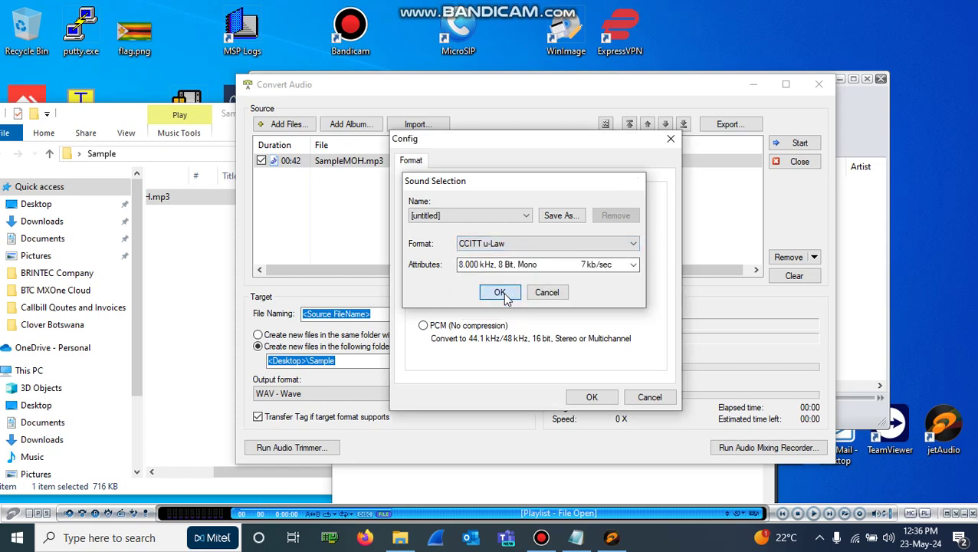
{"action": "left_click", "coordinate": [591, 397]}
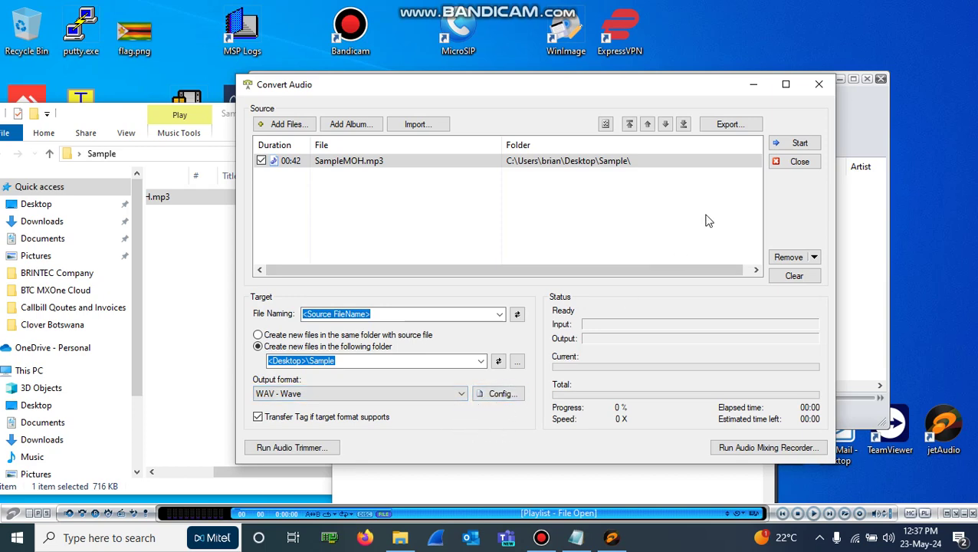
Convert SampleMOH.mp3 without adding the new file to an album, and check the output in the Sample folder.
{"action": "left_click", "coordinate": [794, 144]}
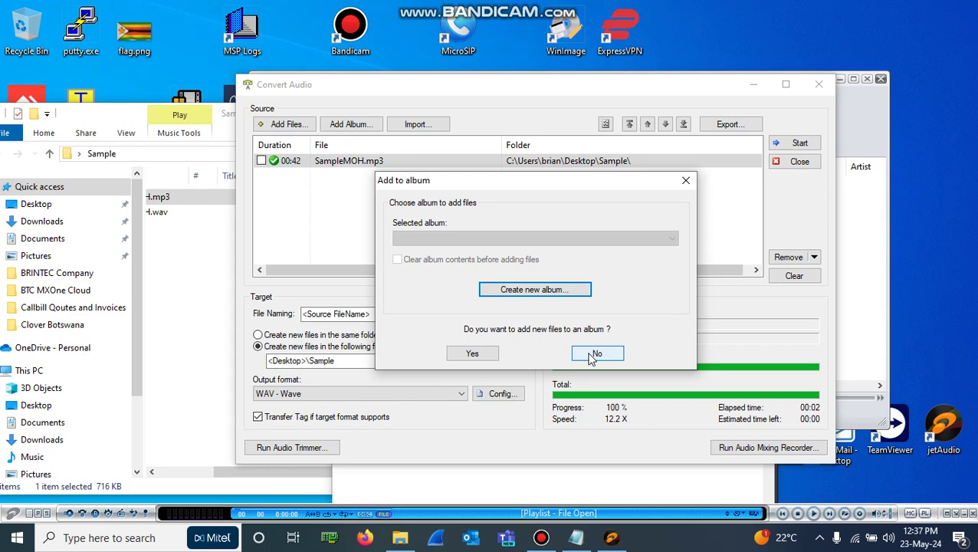
{"action": "left_click", "coordinate": [592, 355]}
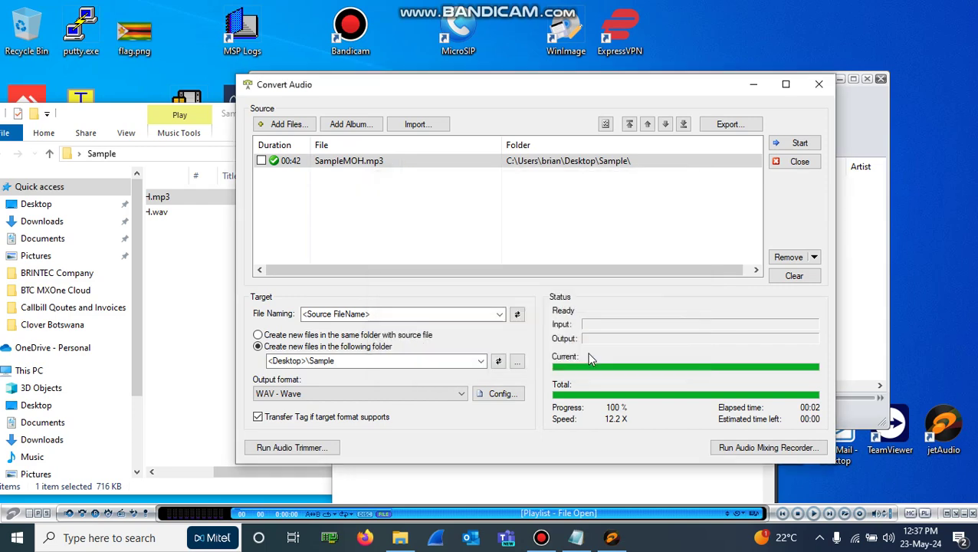
{"action": "left_click", "coordinate": [194, 301]}
{"action": "left_click_drag", "start_coordinate": [340, 470], "coordinate": [174, 468]}
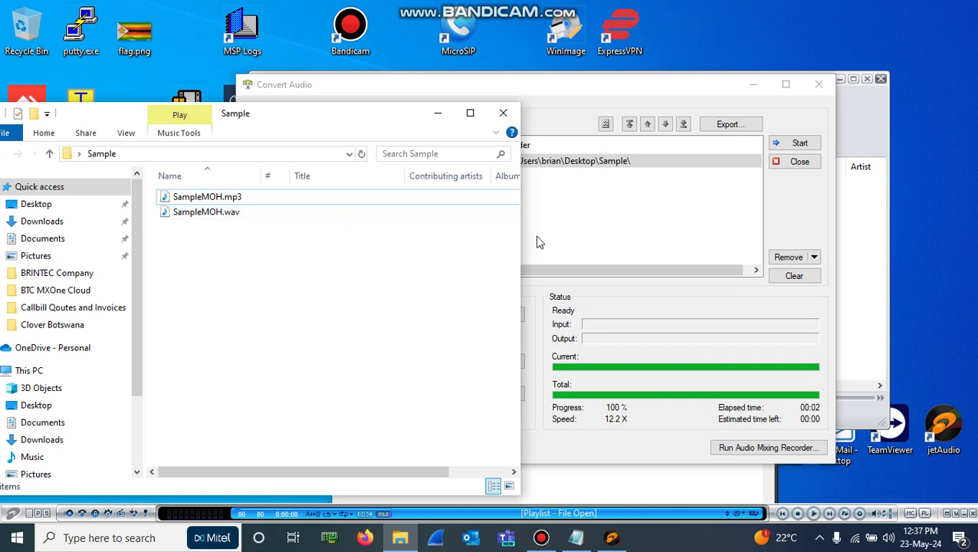
Close the audio conversion window and exit jetAudio Media Center.
{"action": "left_click", "coordinate": [654, 235]}
{"action": "left_click", "coordinate": [776, 161]}
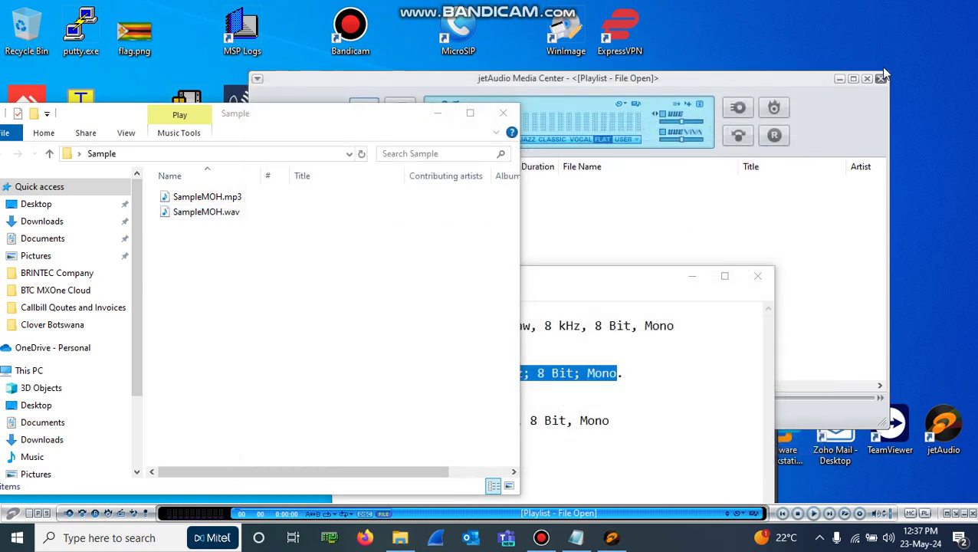
{"action": "left_click", "coordinate": [880, 79]}
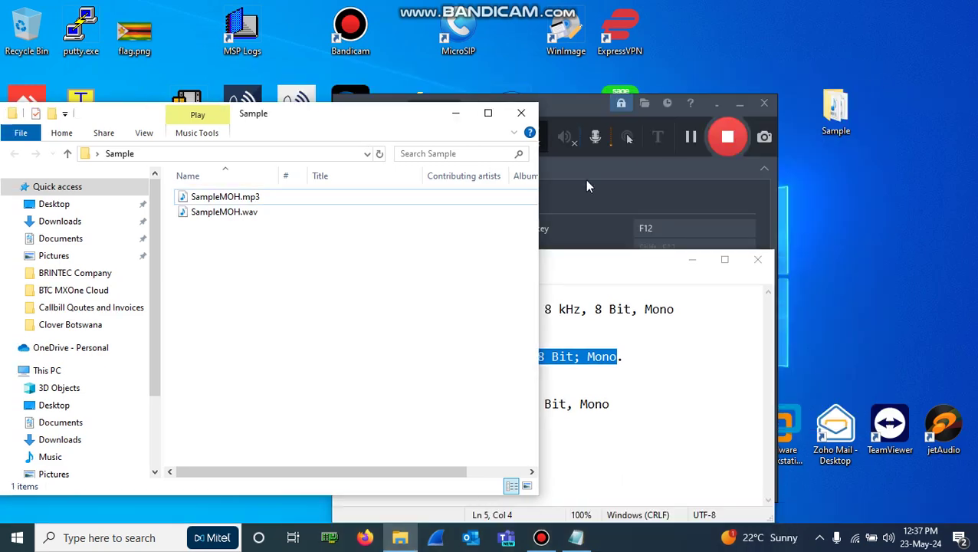